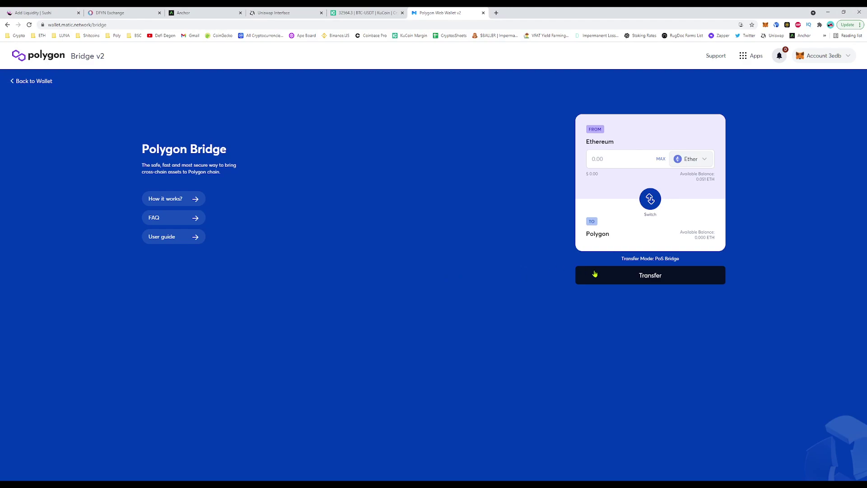
Step: Check the bridge page's web address, then return to the Ethereum-to-Polygon transfer form
left_click(67, 25)
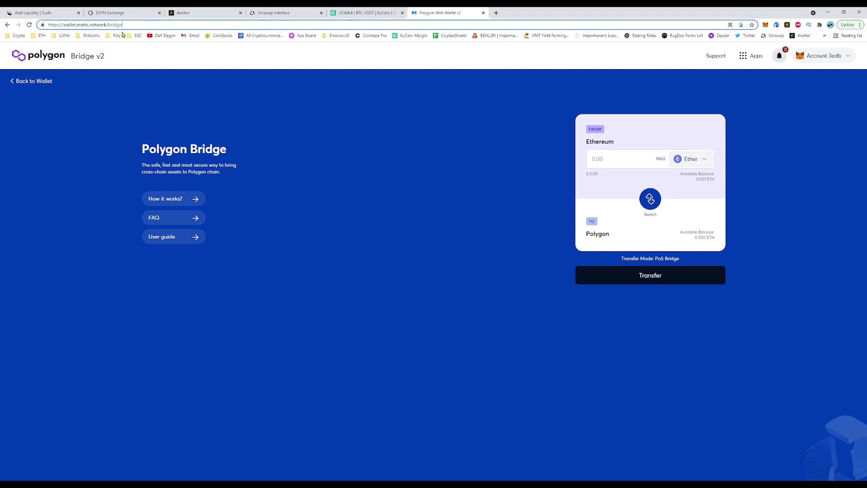
left_click(331, 155)
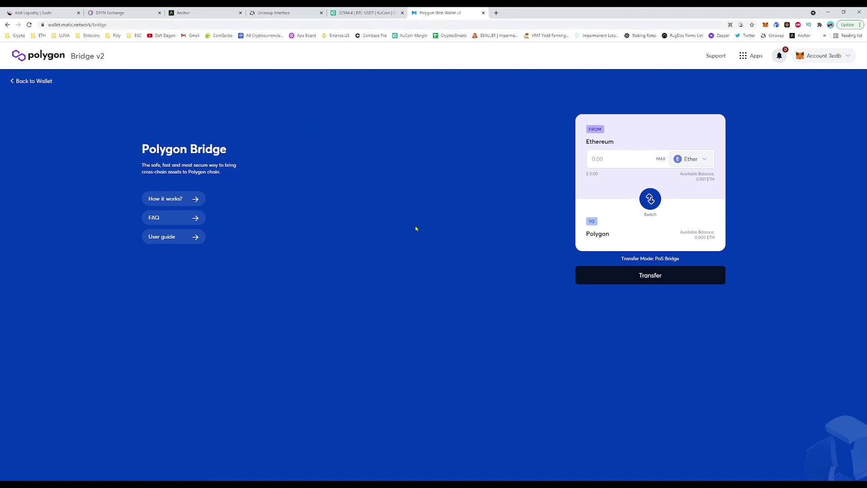
Step: Choose USD Coin (10995.000 USDC available) as the token to bridge
left_click(704, 160)
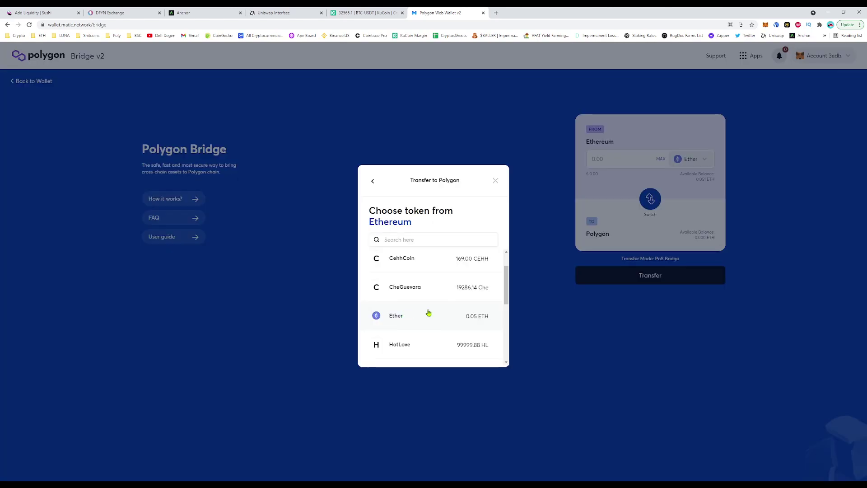
scroll(430, 312, "down", 1)
scroll(433, 315, "down", 1)
scroll(442, 316, "down", 1)
scroll(441, 317, "down", 2)
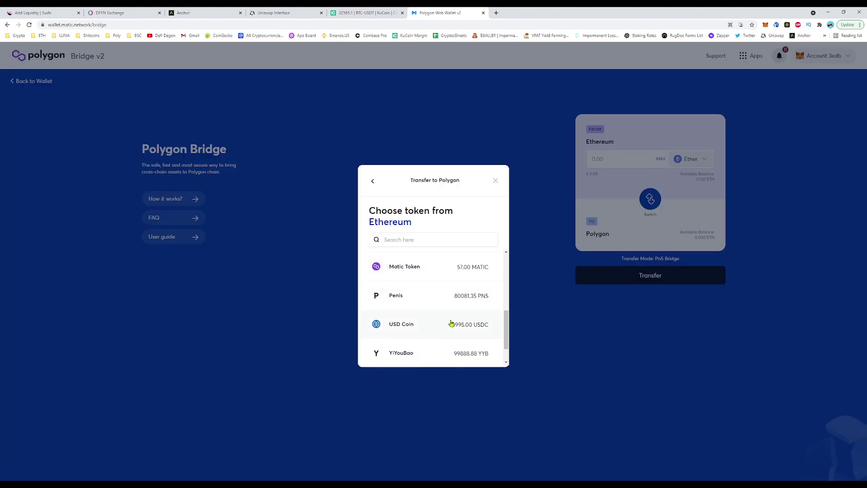
scroll(423, 298, "down", 1)
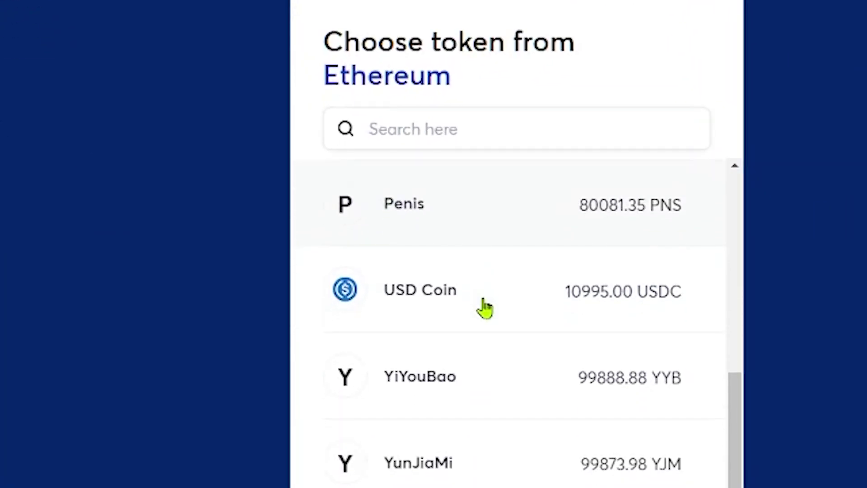
scroll(443, 265, "up", 5)
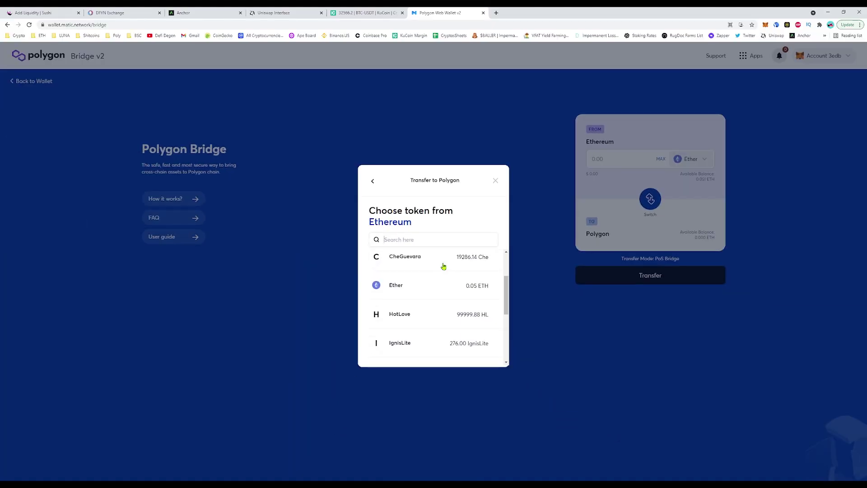
scroll(447, 255, "up", 2)
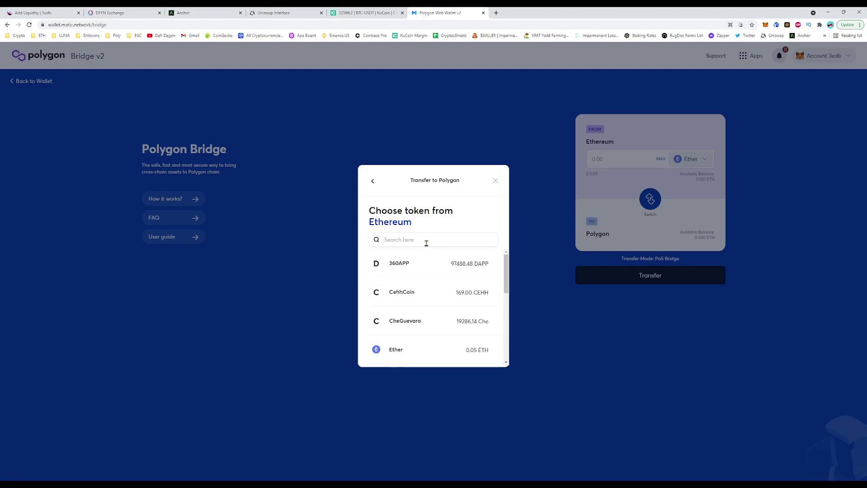
type("ud")
left_click(427, 264)
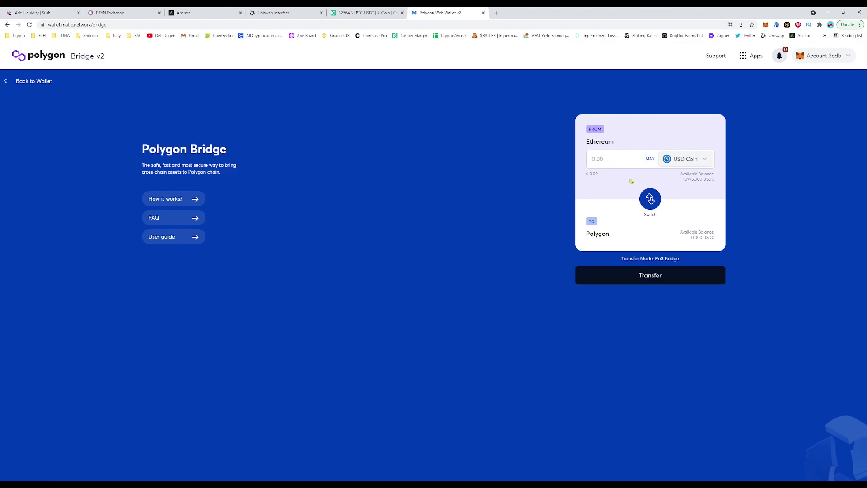
type("10995")
Step: Start the 10995 USDC transfer and continue past the notice and overview screens
left_click(658, 278)
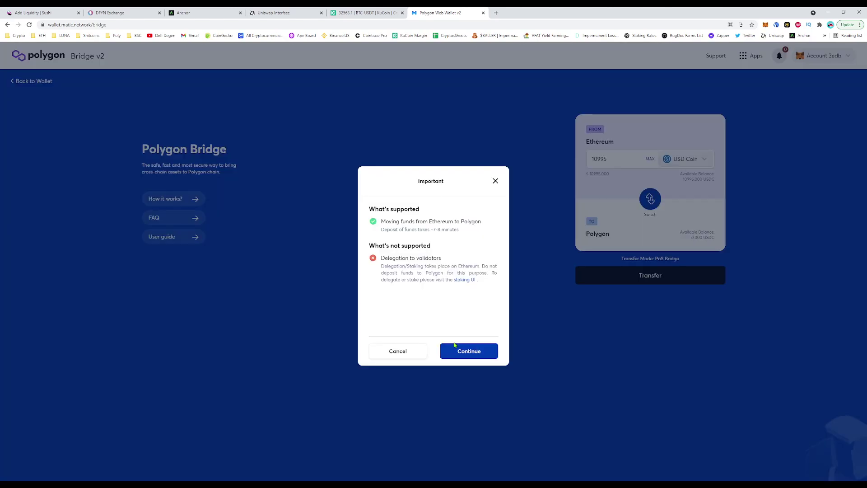
left_click(454, 347)
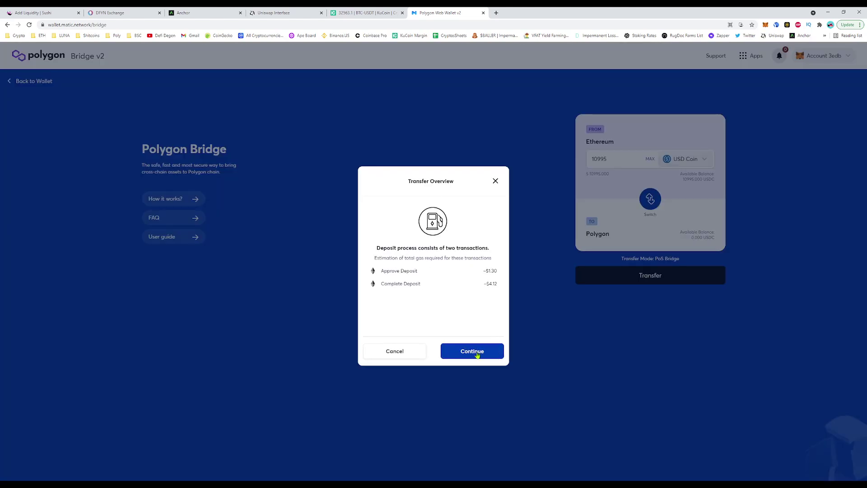
left_click(478, 352)
left_click(442, 353)
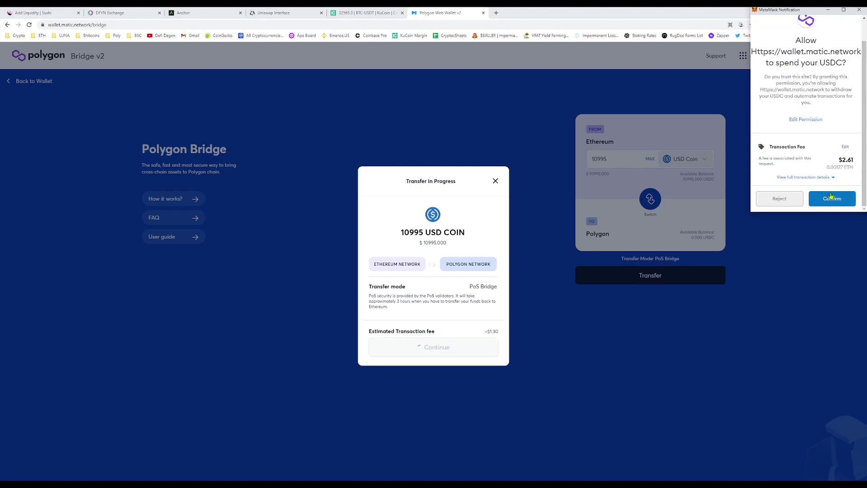
Step: Approve the USDC deposit in MetaMask and check the transfer-en-route message
left_click(832, 197)
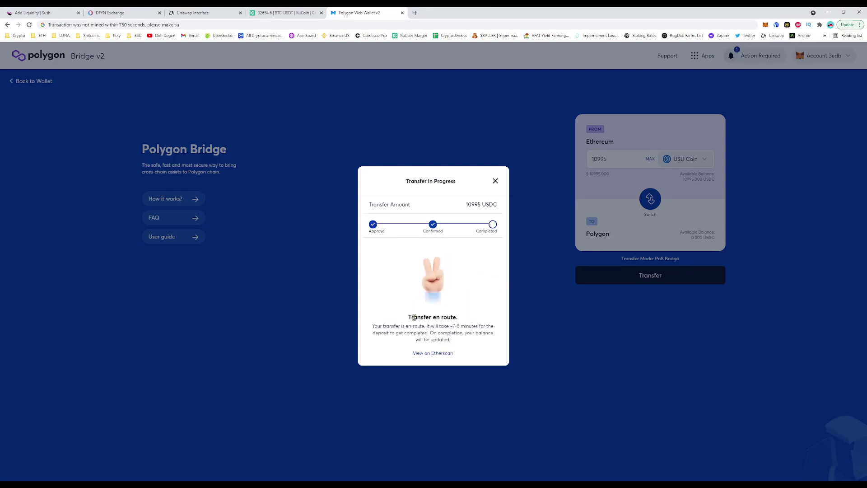
left_click_drag(414, 316, 478, 326)
left_click(439, 329)
Step: Add the Matic network to MetaMask as a custom RPC network
left_click(767, 27)
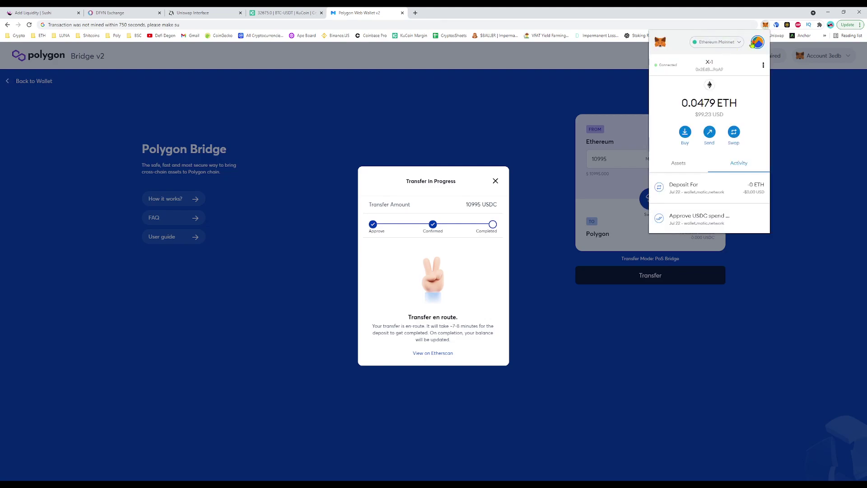
left_click(715, 43)
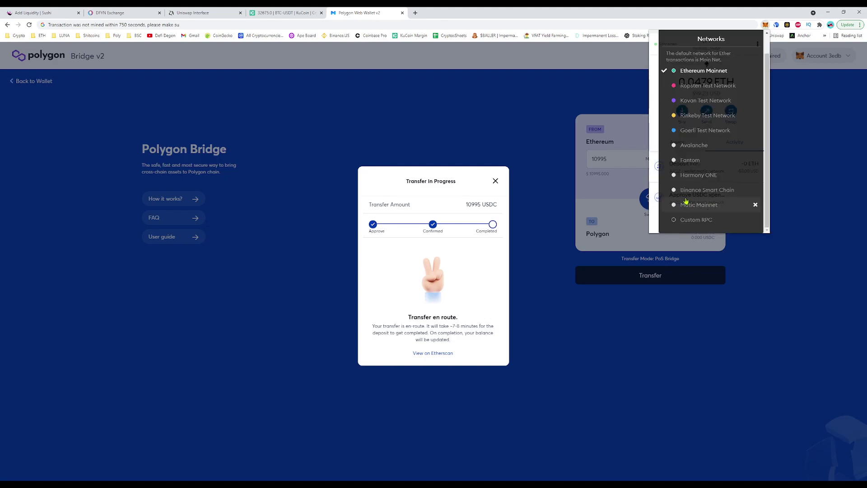
left_click(695, 220)
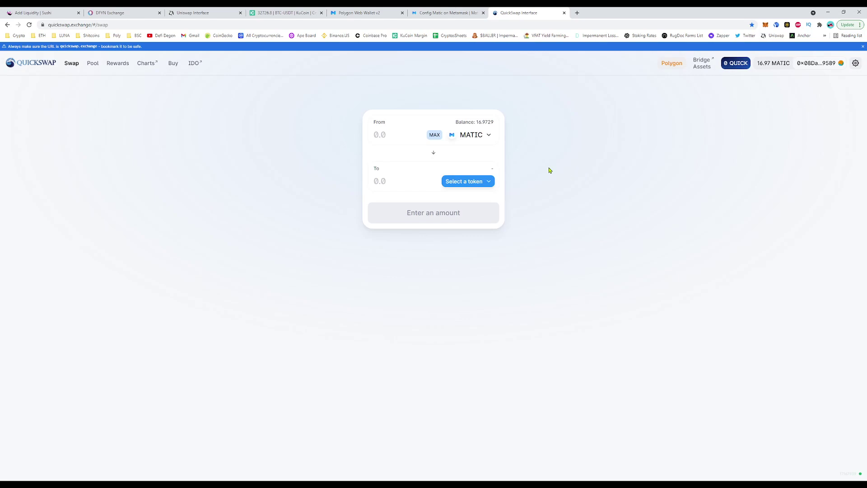
Step: Pick USDC as the token to sell and request adding USDC to MetaMask
left_click(447, 140)
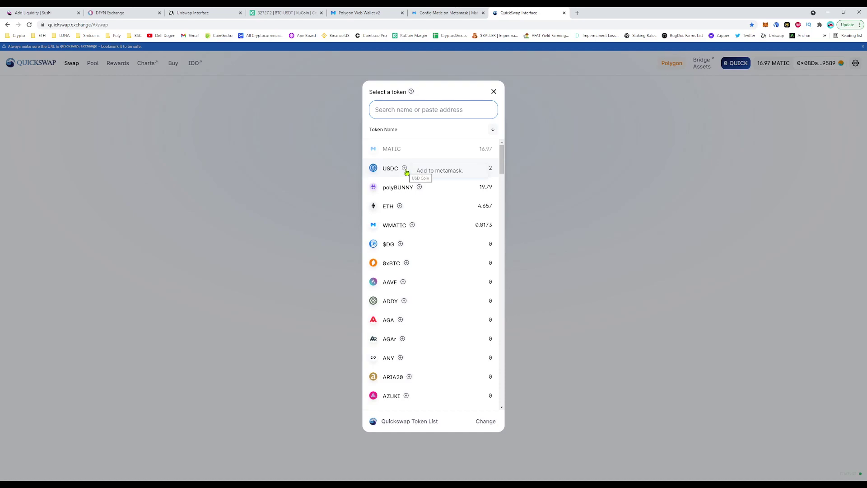
left_click(405, 168)
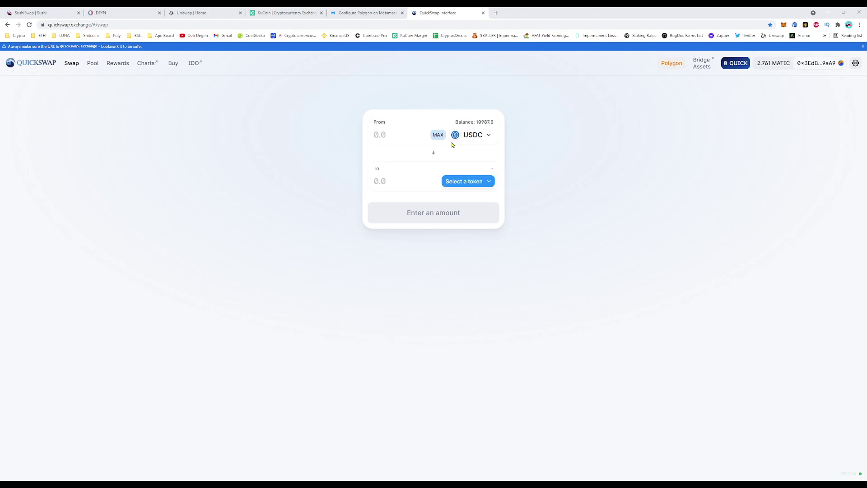
Step: Sell the full 10987.848882 USDC balance for DEGEN, quoted at about 3279.19 DEGEN
left_click(441, 134)
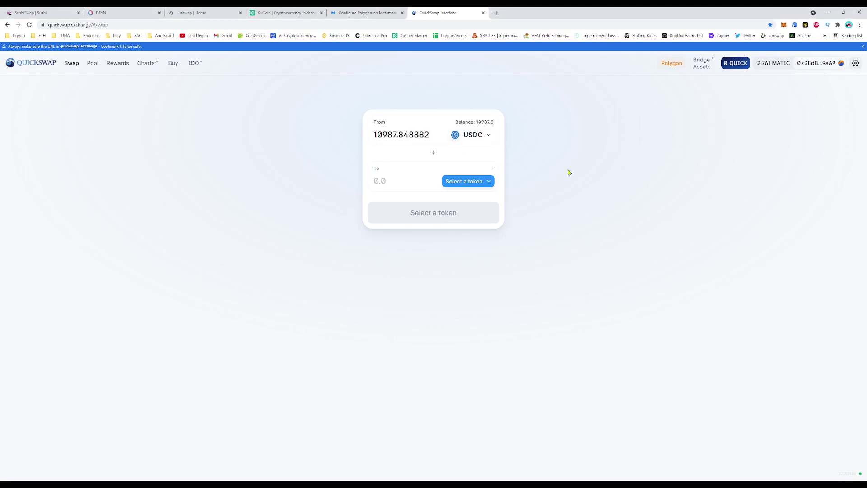
left_click(470, 182)
scroll(450, 197, "down", 1)
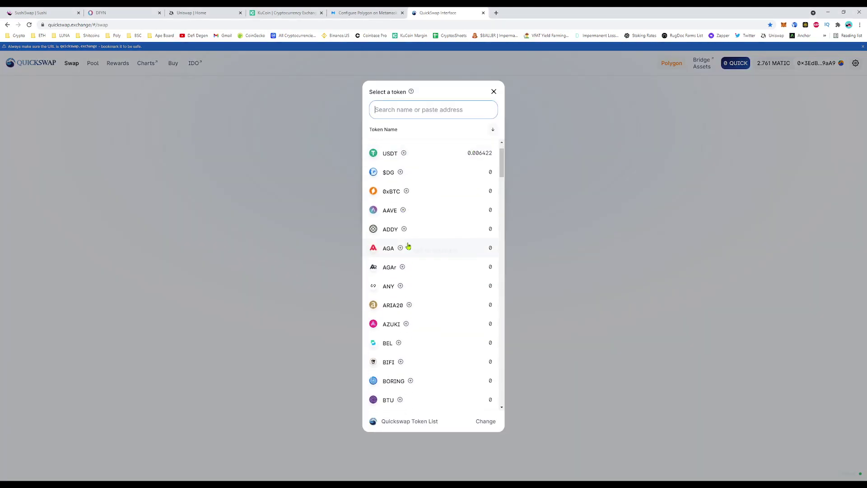
scroll(408, 246, "down", 1)
scroll(433, 237, "down", 1)
scroll(416, 250, "down", 1)
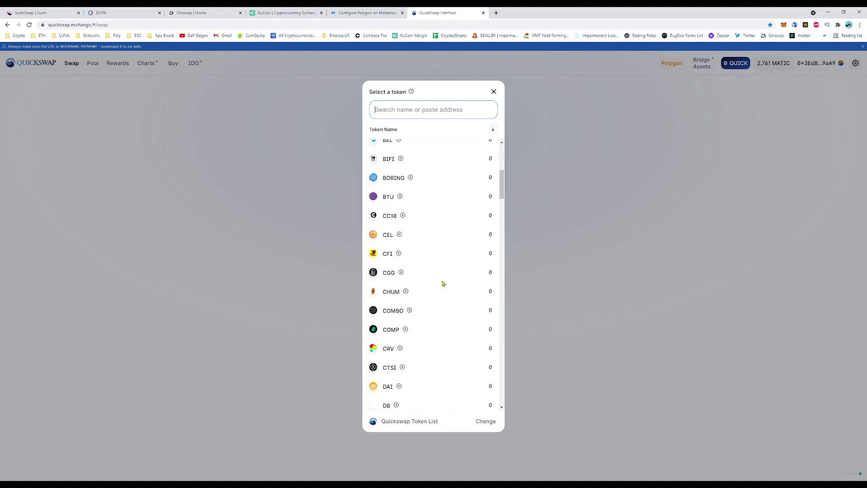
scroll(433, 287, "down", 1)
scroll(420, 292, "down", 1)
scroll(433, 295, "down", 1)
scroll(420, 293, "down", 1)
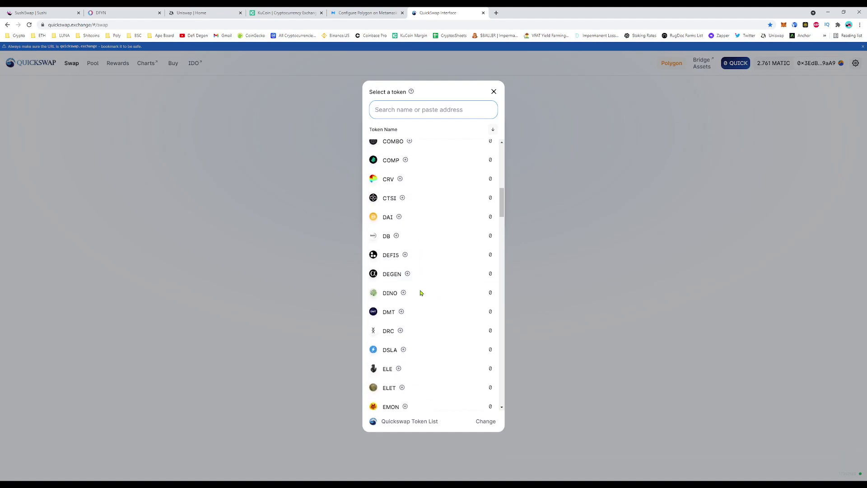
scroll(430, 291, "down", 1)
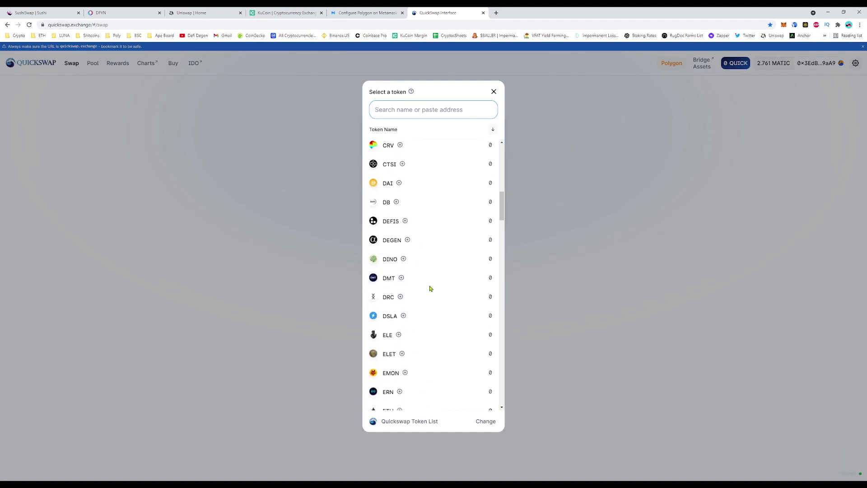
left_click(429, 243)
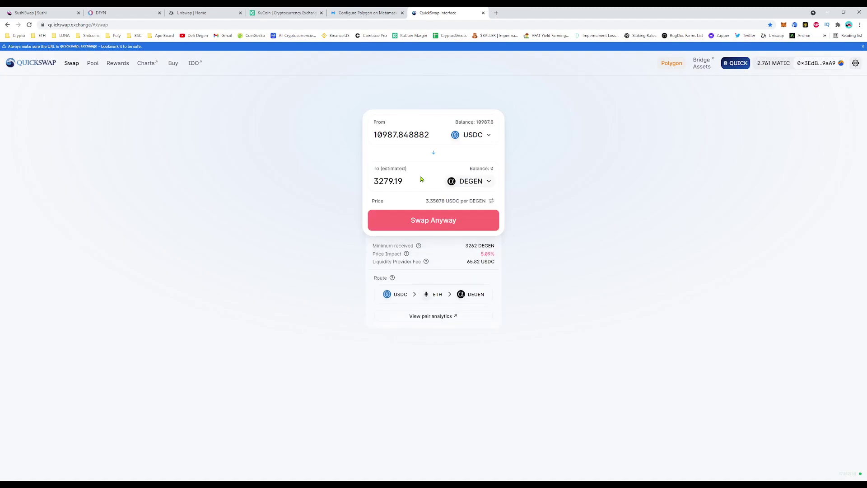
Step: Confirm the 10987.8 USDC to 3279.19 DEGEN swap, accepting the high price impact
left_click(437, 228)
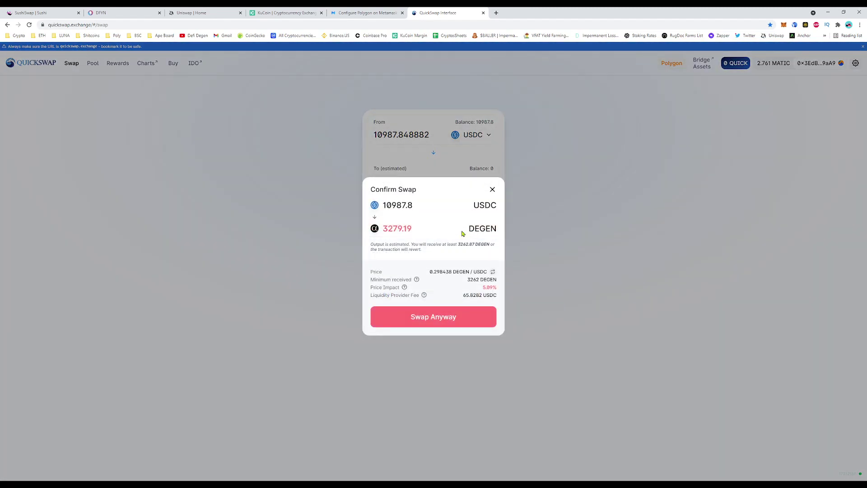
left_click(435, 320)
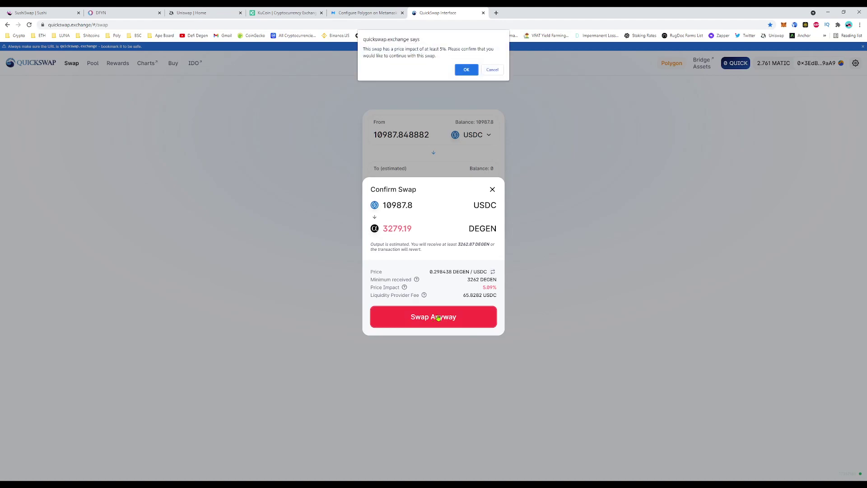
left_click(466, 71)
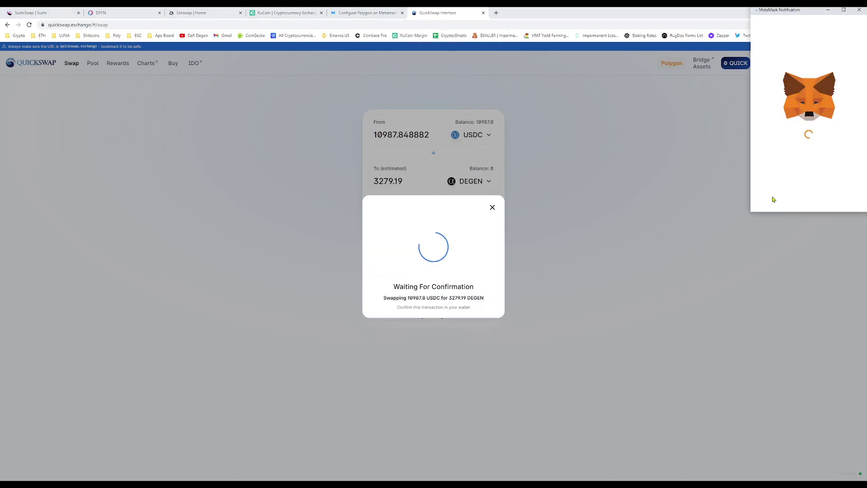